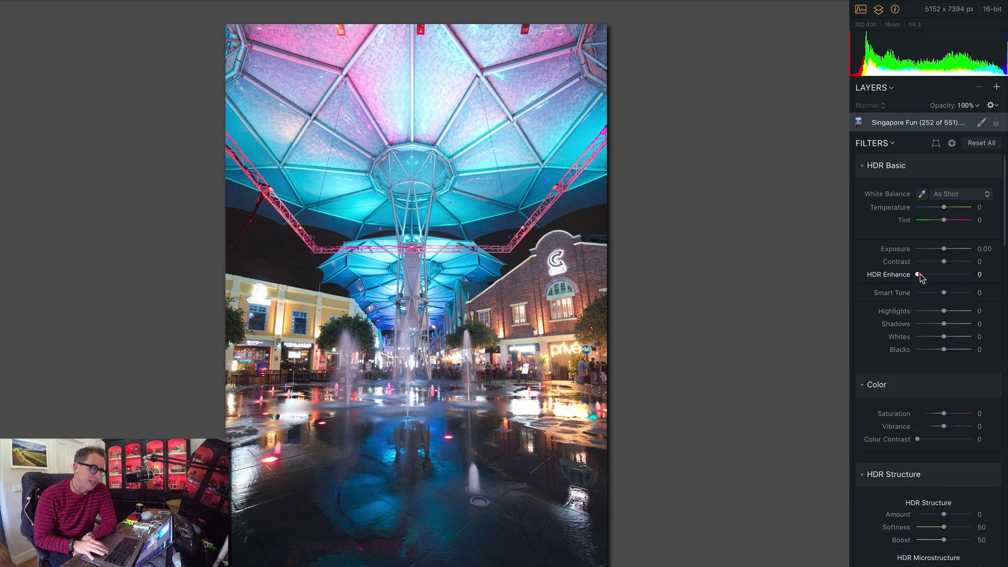
Set HDR Enhance to 60 and Smart Tone to 40 on the base photo layer
left_click_drag(920, 275, 955, 293)
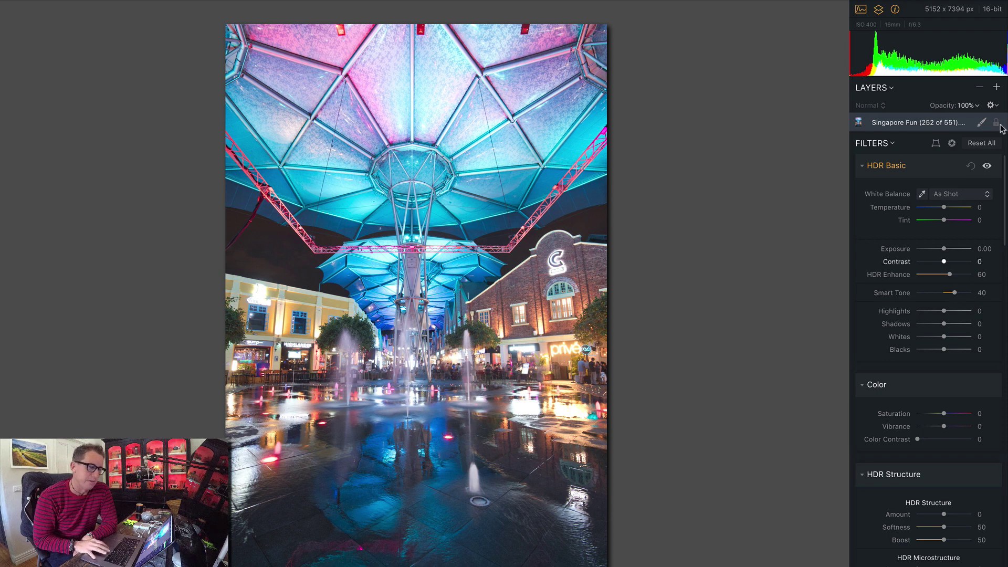
Add a new adjustment layer and set its HDR Enhance to 93 and Smart Tone to 70
left_click(997, 87)
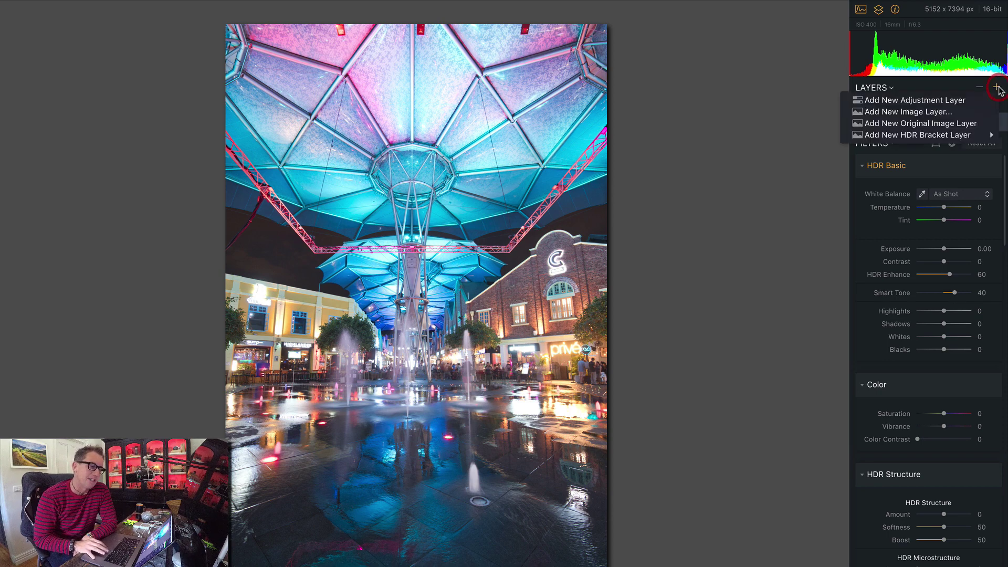
left_click(950, 101)
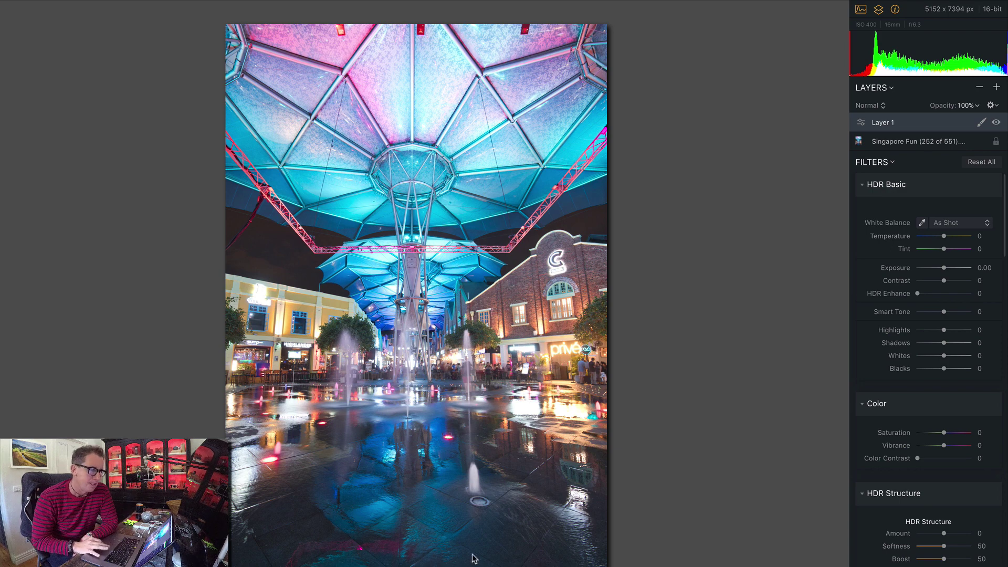
left_click_drag(918, 297, 965, 314)
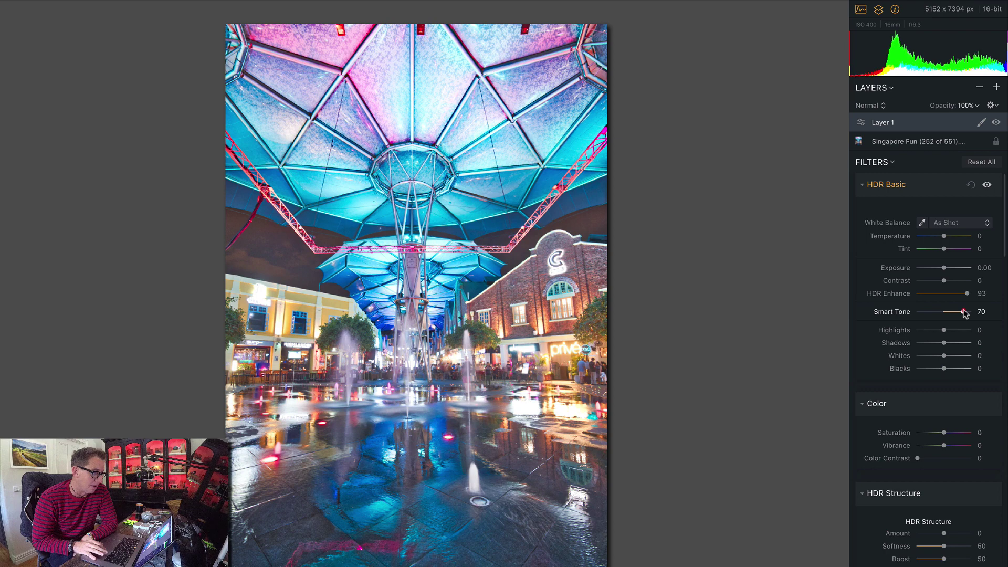
Set the adjustment layer's Image Radiance to Amount 81, Shadows 79 and Vividness 38
scroll(936, 354, "down", 10)
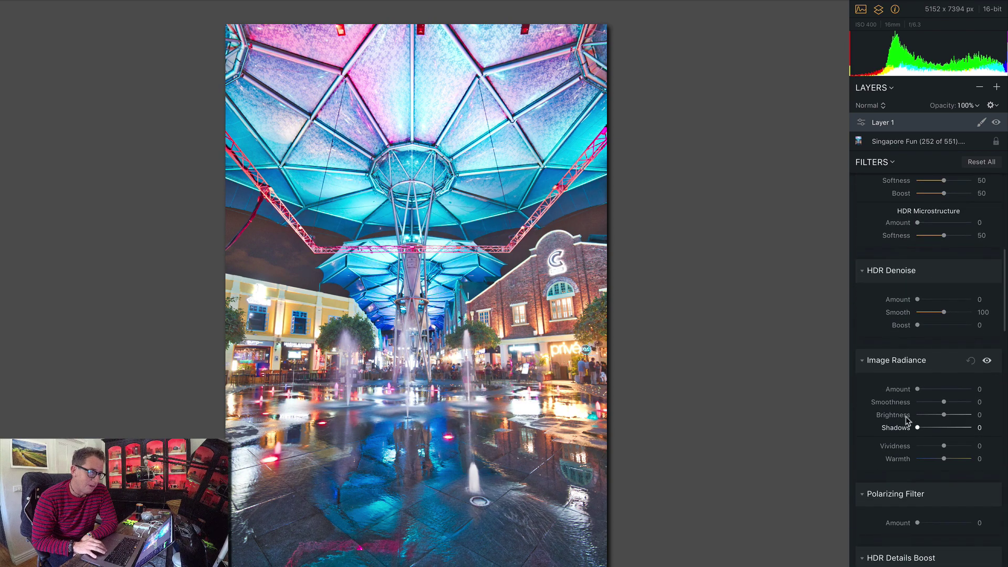
left_click_drag(918, 390, 961, 389)
left_click_drag(918, 430, 951, 450)
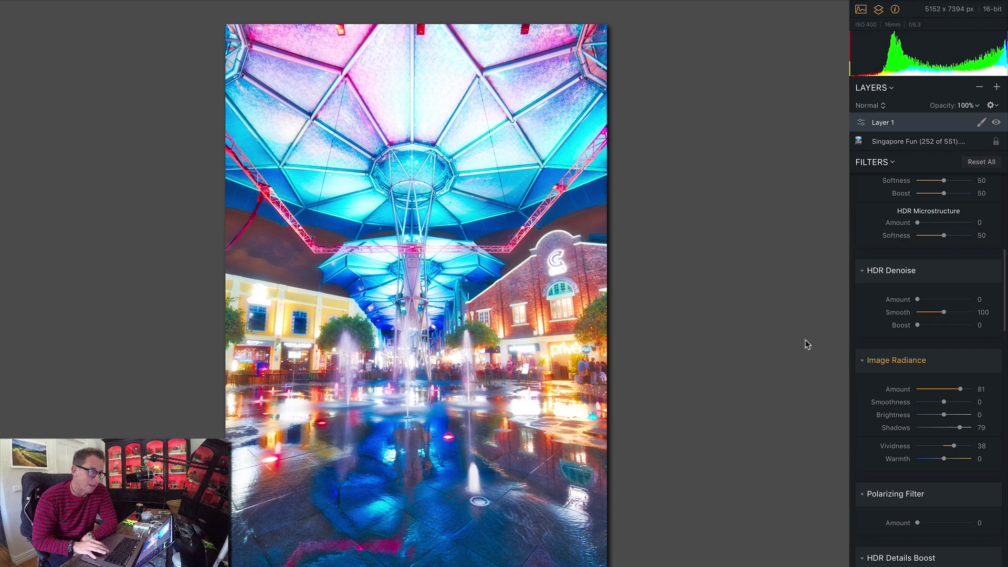
Set HDR Structure to Amount 77 and Softness 44, and lower Highlights to -12 and Whites to -22 on the adjustment layer
scroll(936, 344, "up", 5)
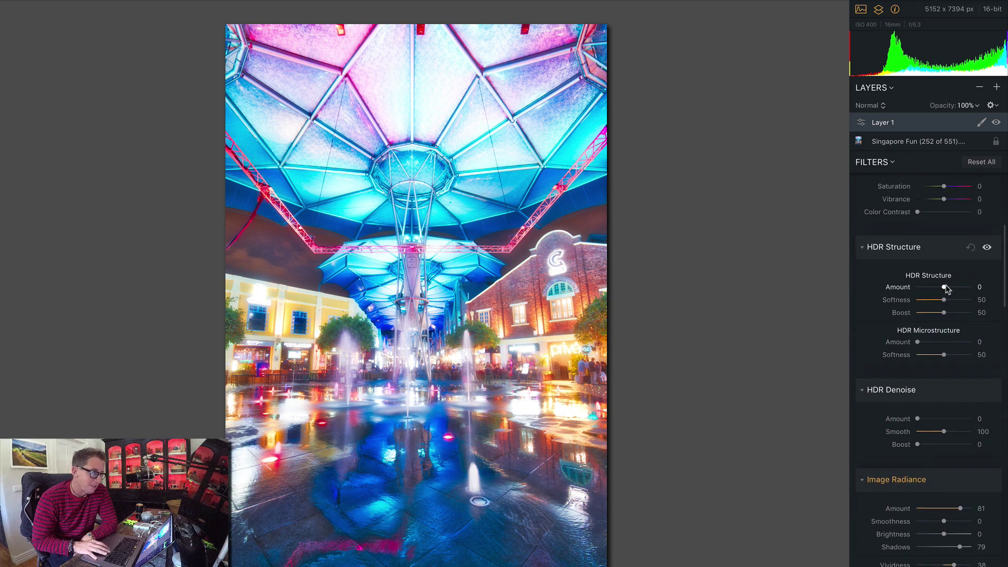
left_click_drag(944, 287, 965, 290)
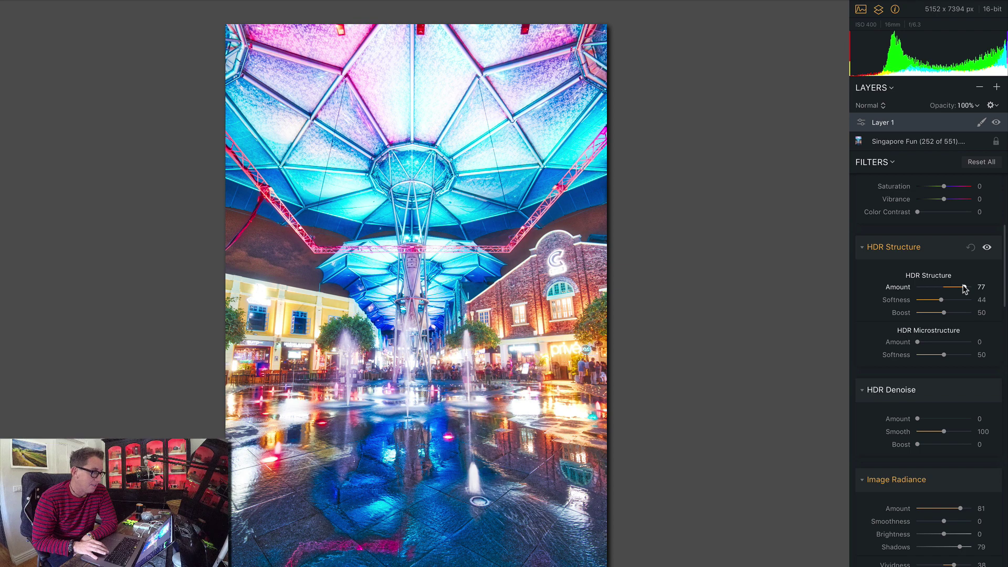
left_click_drag(1005, 295, 1005, 233)
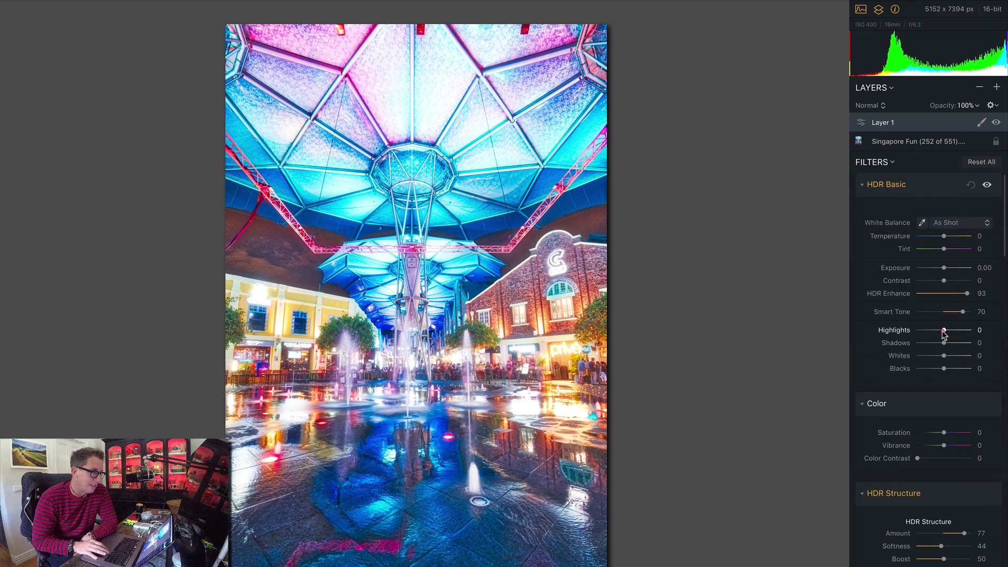
left_click_drag(943, 330, 941, 357)
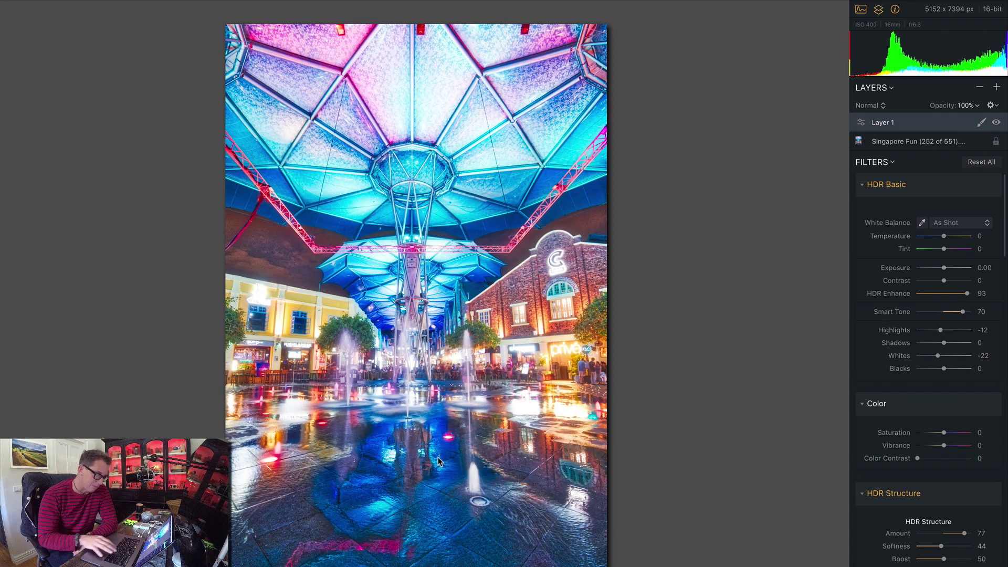
Paint the adjustment layer's effect onto only the wet plaza floor with a mask brush of size 256, and finish masking
key("b")
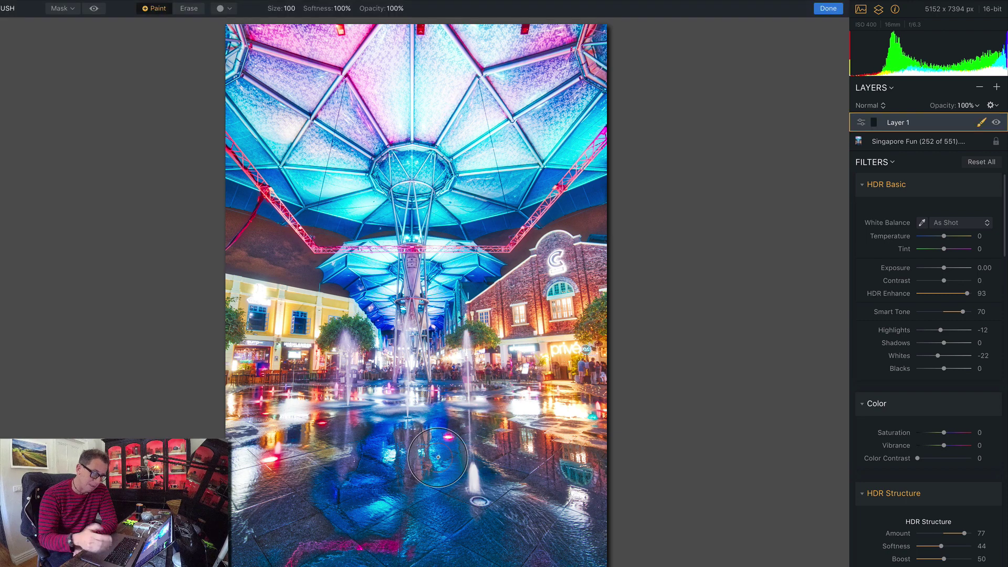
key("bracketright")
key("bracketright")
key("bracketright")
key("bracketright")
key("bracketright")
key("bracketright")
key("bracketright")
key("bracketright")
key("bracketright")
key("bracketright")
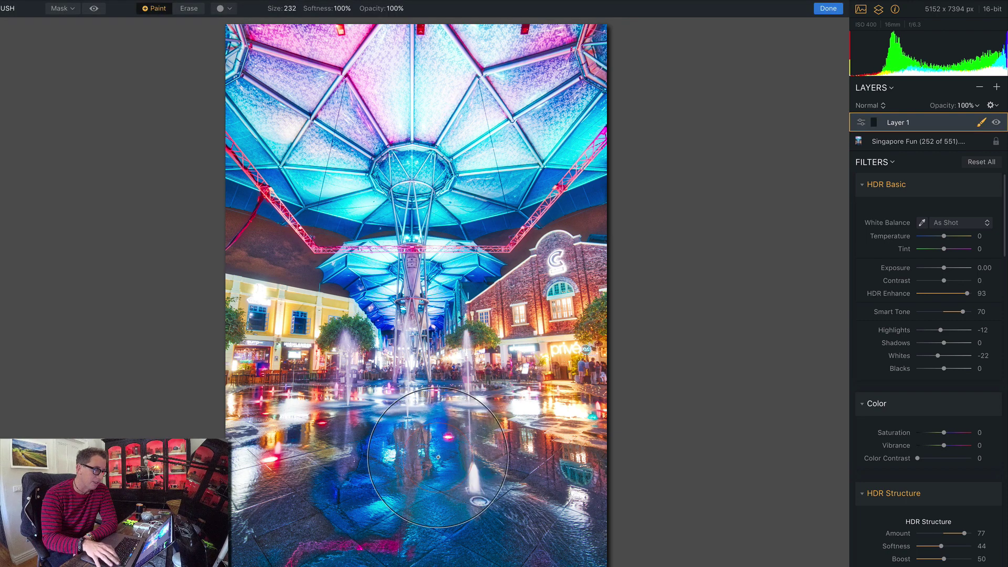
mouse_move(554, 508)
left_mouse_down()
mouse_move(310, 498)
mouse_move(356, 439)
mouse_move(445, 451)
mouse_move(451, 441)
mouse_move(415, 436)
mouse_move(357, 478)
mouse_move(433, 515)
mouse_move(520, 499)
mouse_move(400, 488)
mouse_move(405, 445)
mouse_move(331, 512)
mouse_move(556, 531)
mouse_move(308, 531)
mouse_move(357, 525)
mouse_move(424, 480)
mouse_move(424, 459)
mouse_move(426, 468)
left_mouse_up()
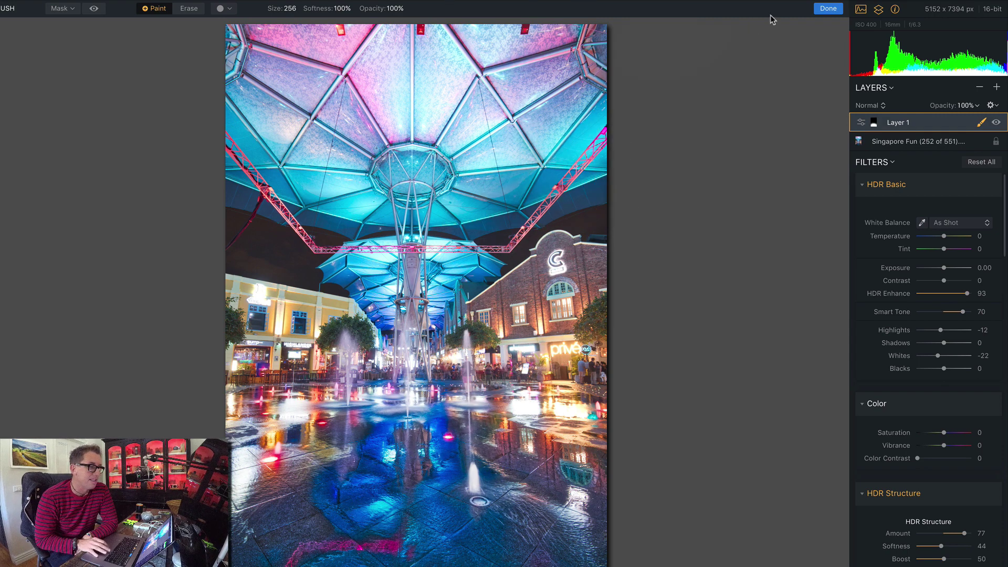
left_click(828, 9)
Compare the edited photo with the original several times, examining the change on the wet ground
left_click(455, 7)
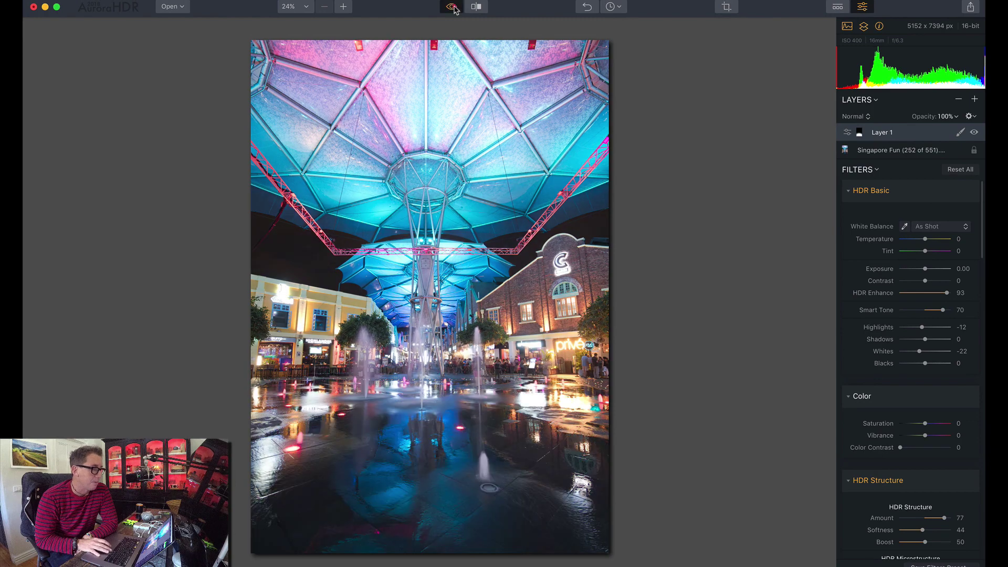
left_click(454, 7)
left_click(455, 8)
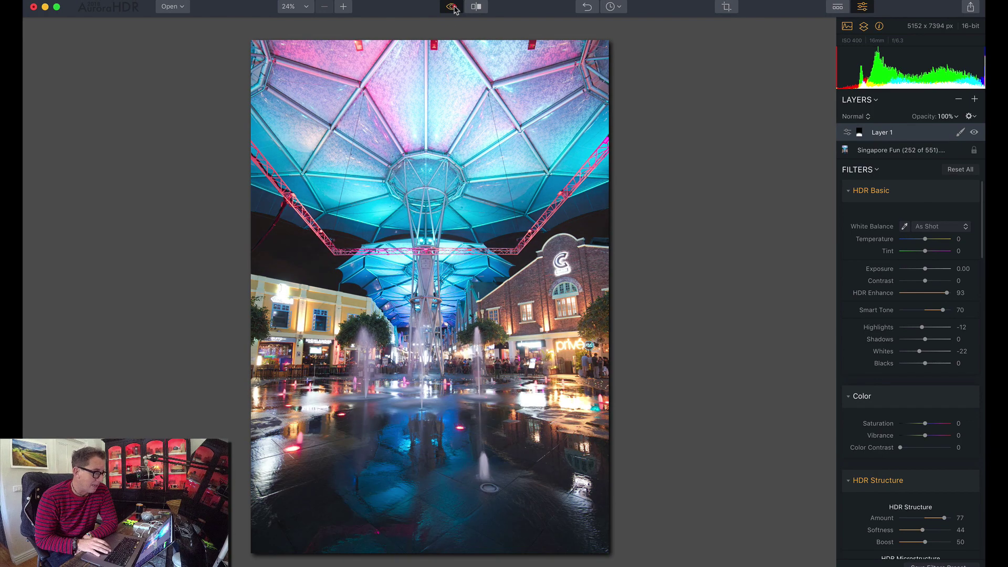
left_click(455, 8)
left_click(455, 8)
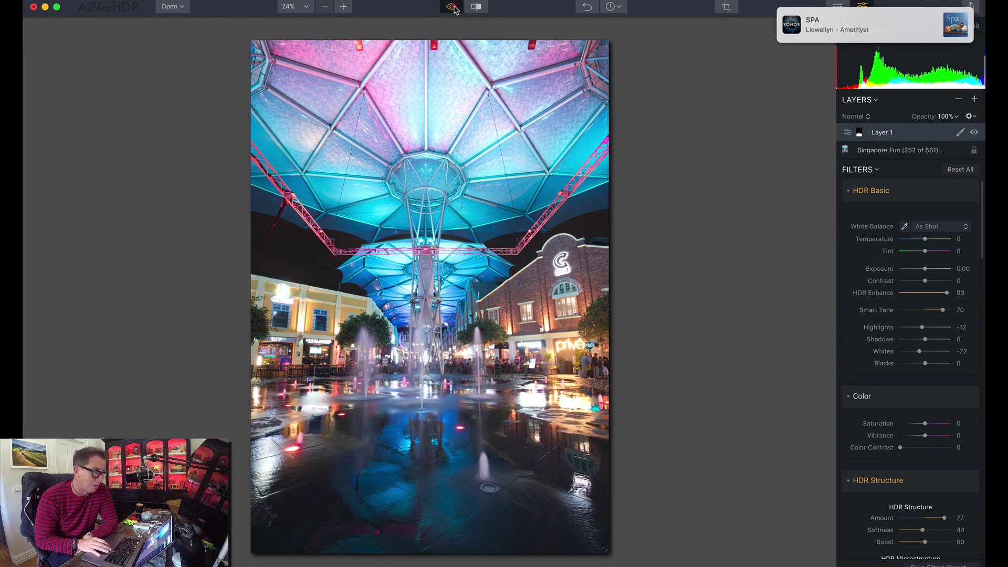
left_click(455, 7)
left_click(455, 8)
left_click(455, 8)
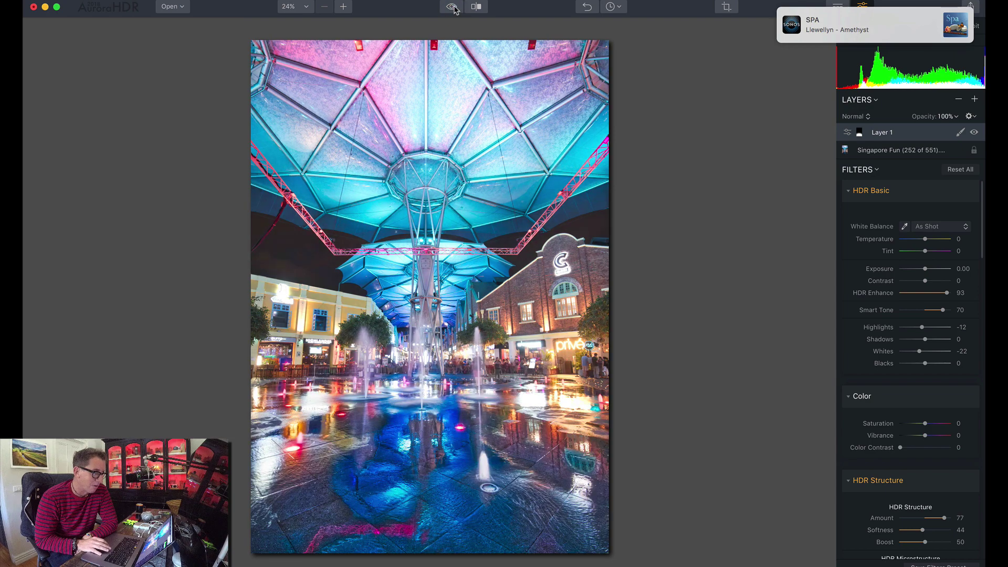
left_click(455, 8)
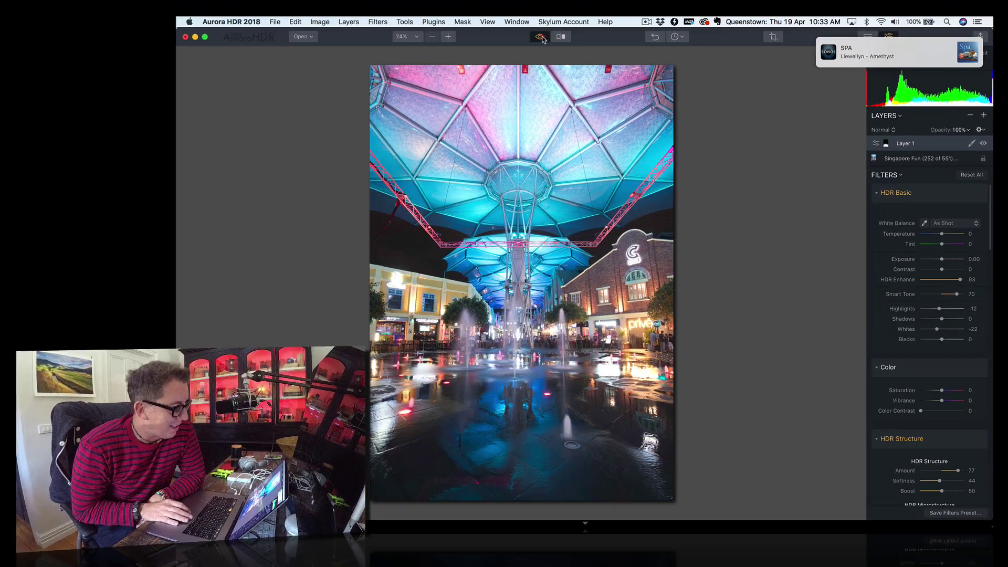
left_click(454, 10)
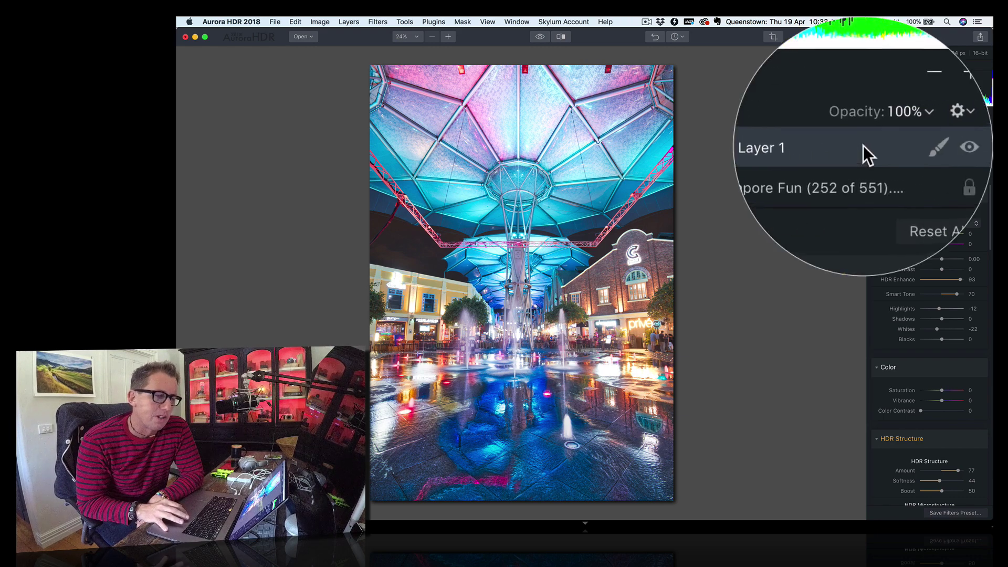
Reduce the adjustment layer's opacity to 63%
left_click(966, 130)
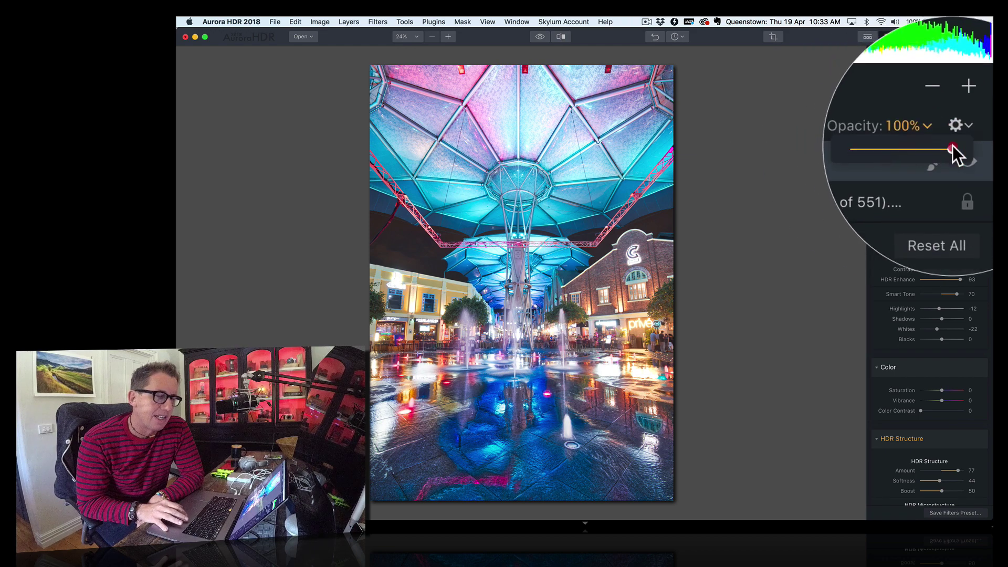
mouse_move(951, 146)
left_mouse_down()
mouse_move(863, 146)
mouse_move(978, 143)
mouse_move(936, 145)
mouse_move(964, 142)
left_mouse_up()
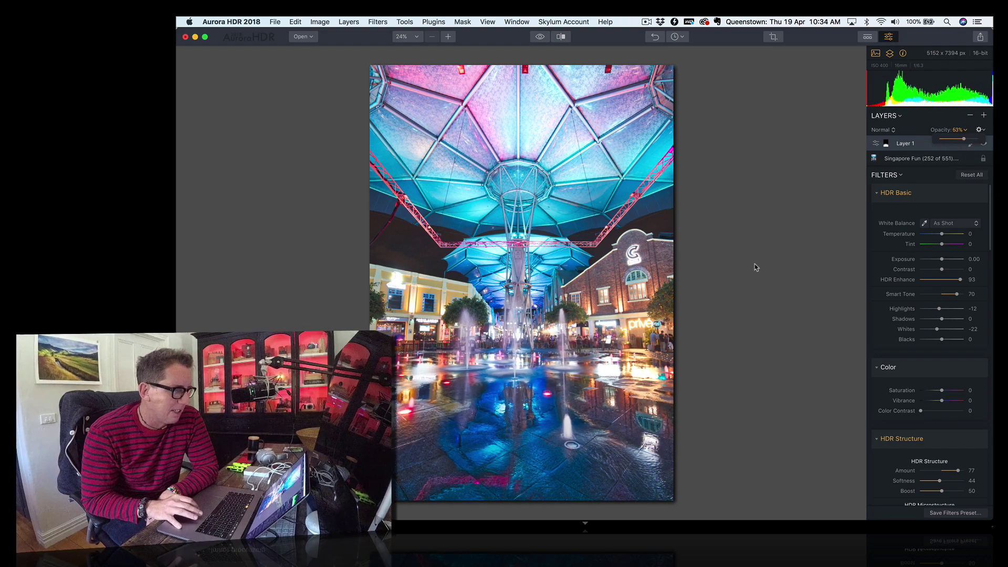